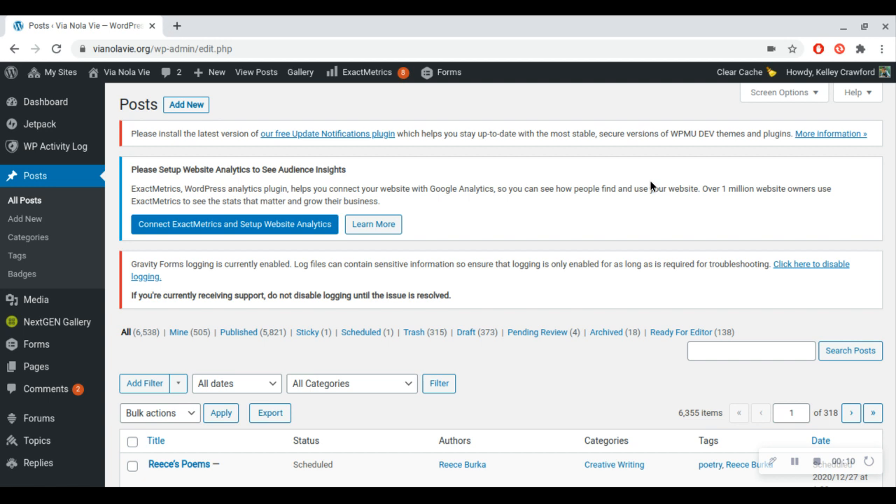
# Step: Visit the site's front page, open the Home page's editor from it, and return to the posts list
pyautogui.click(115, 79)
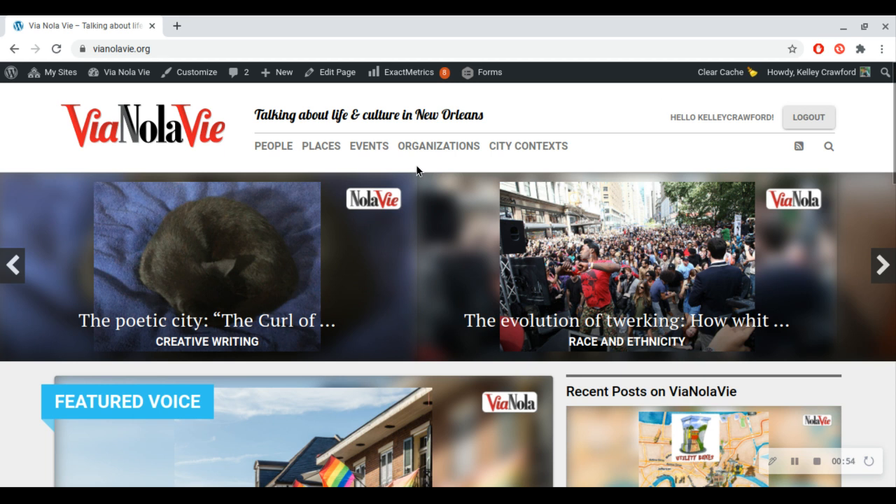
pyautogui.click(335, 79)
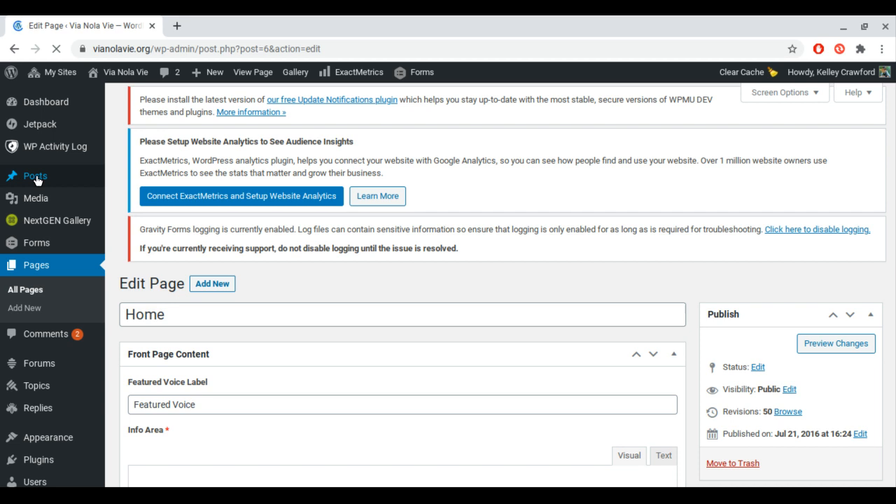
pyautogui.moveTo(36, 181)
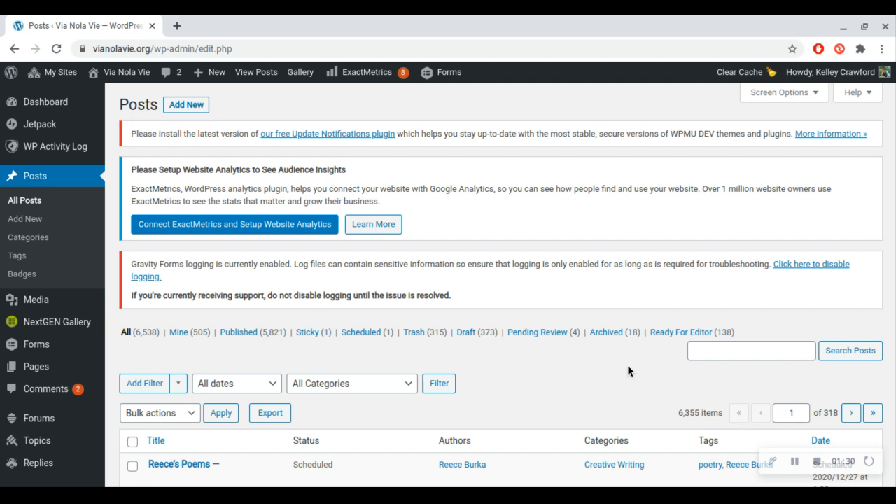
# Step: Filter the posts list to Ready For Editor and browse the submissions with that status
pyautogui.click(691, 333)
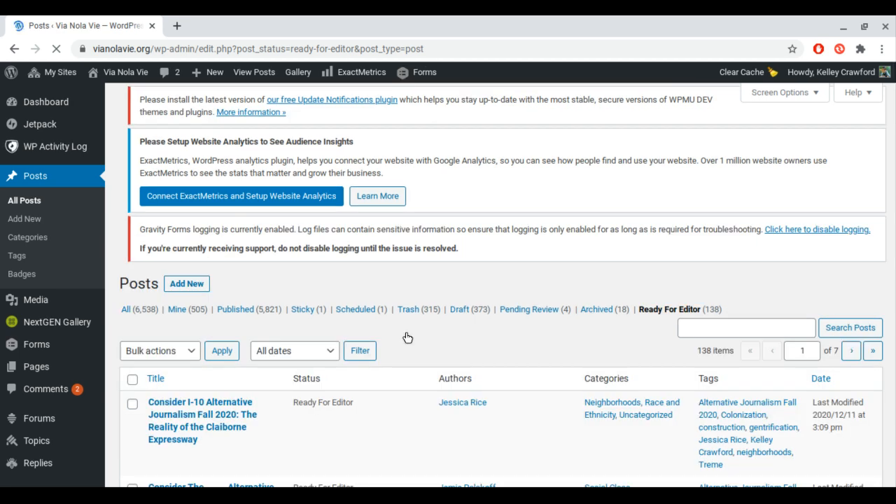
pyautogui.scroll(-2, 407, 338)
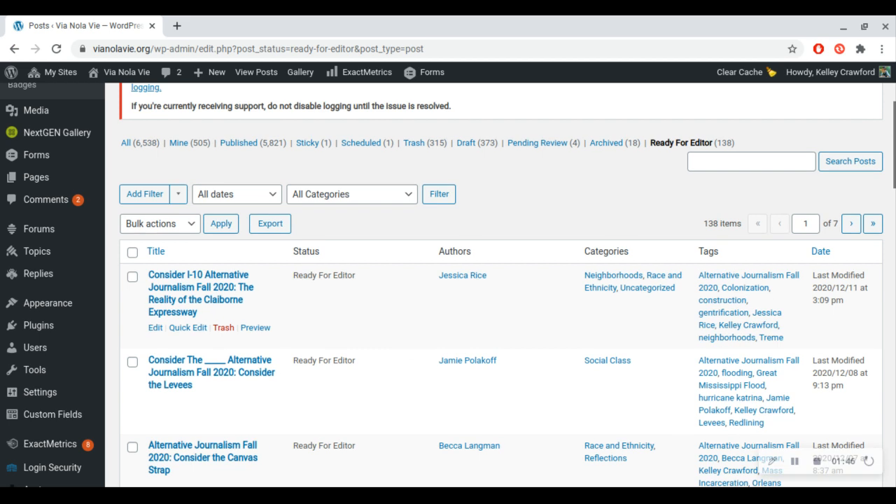
pyautogui.scroll(-4, 407, 273)
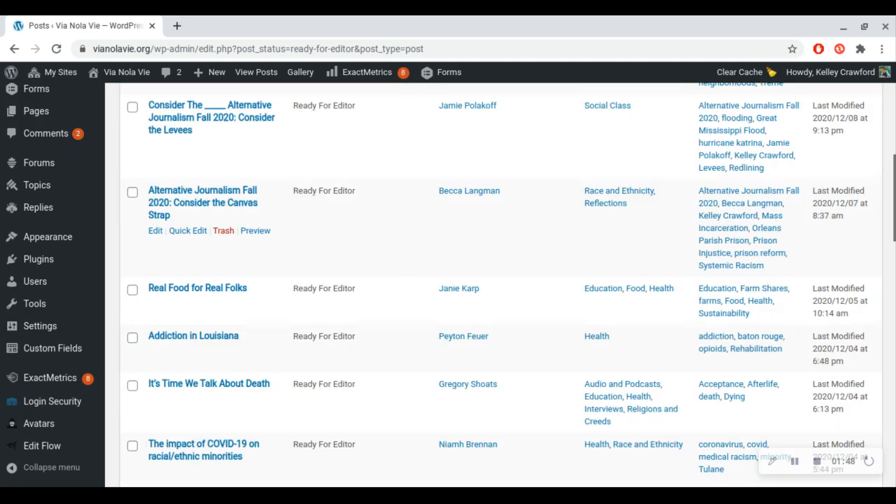
pyautogui.scroll(-2, 407, 308)
pyautogui.scroll(8, 408, 308)
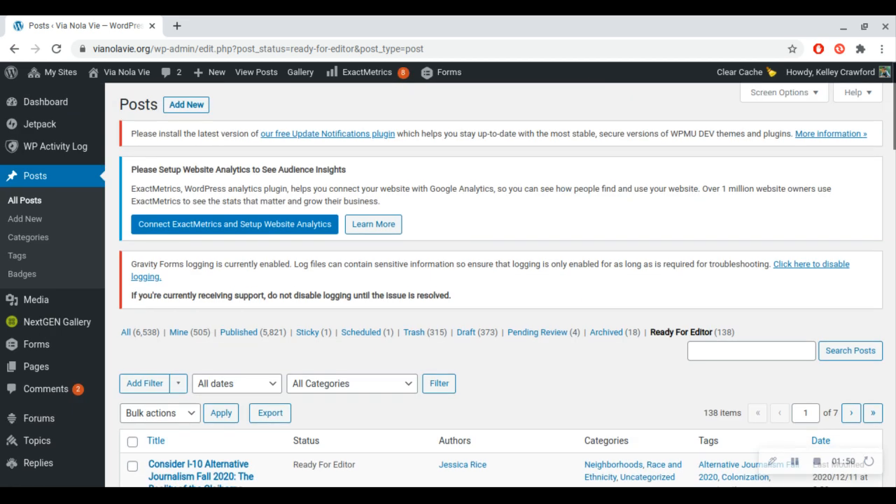
# Step: Search the Ready For Editor posts for "environment"
pyautogui.click(721, 353)
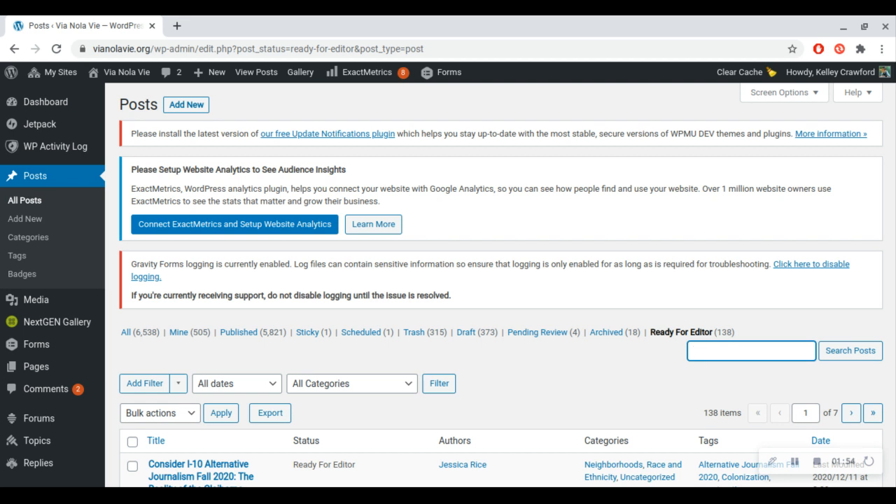
pyautogui.write('environment')
pyautogui.press('Return')
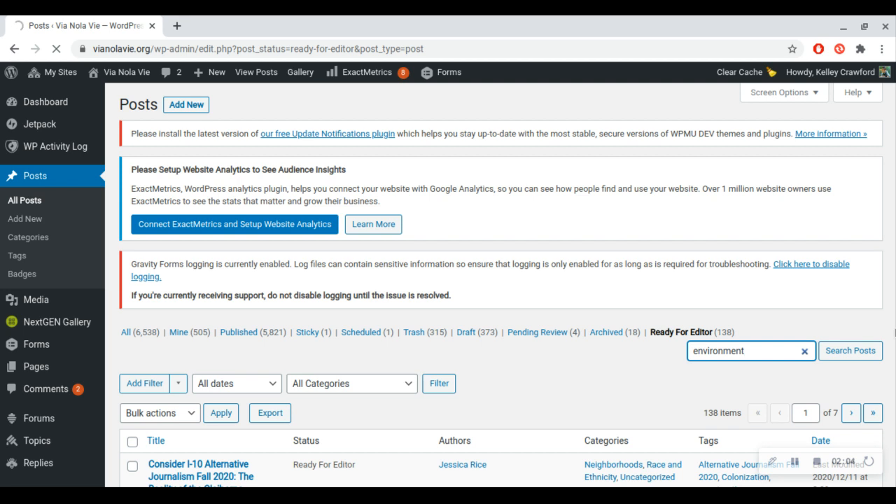
pyautogui.click(857, 352)
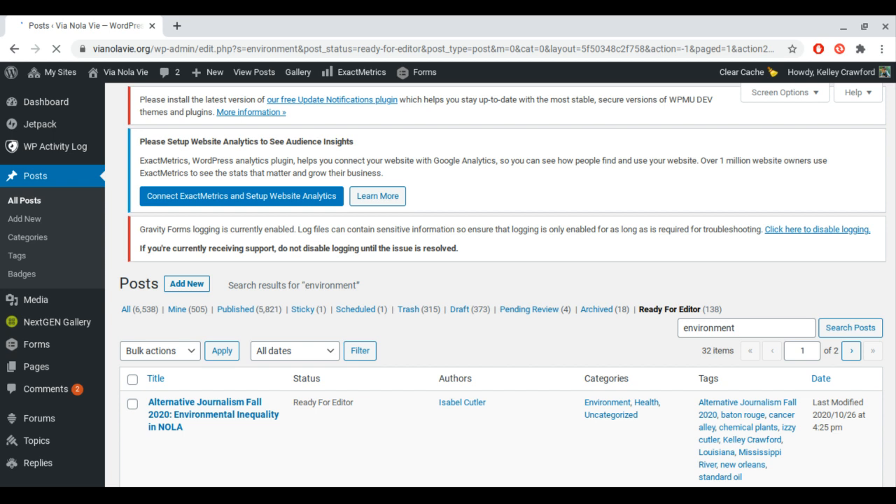
# Step: Examine the titles, categories and tags of the Ready For Editor posts matching "environment"
pyautogui.scroll(-3, 501, 280)
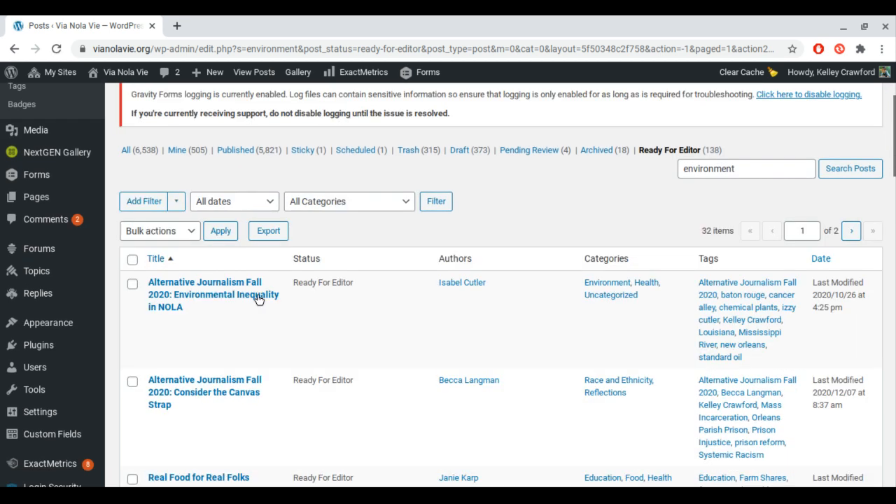
pyautogui.scroll(-1, 258, 298)
pyautogui.scroll(-1, 258, 300)
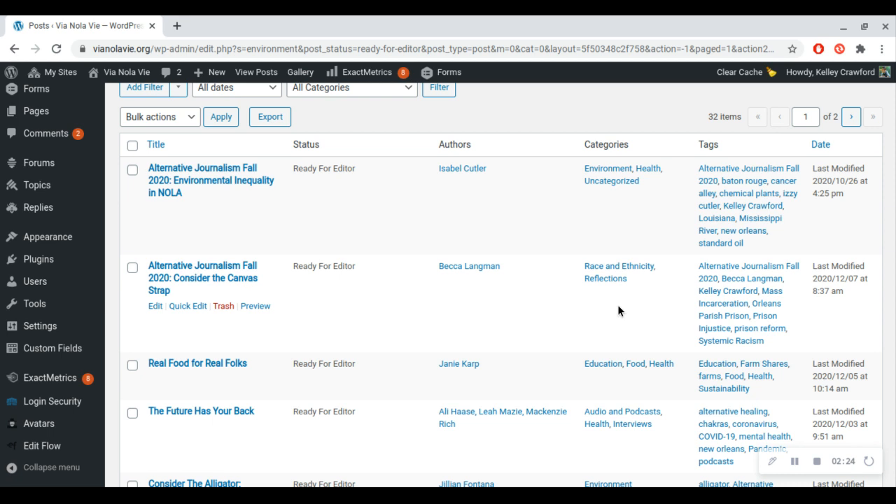
pyautogui.scroll(-2, 248, 363)
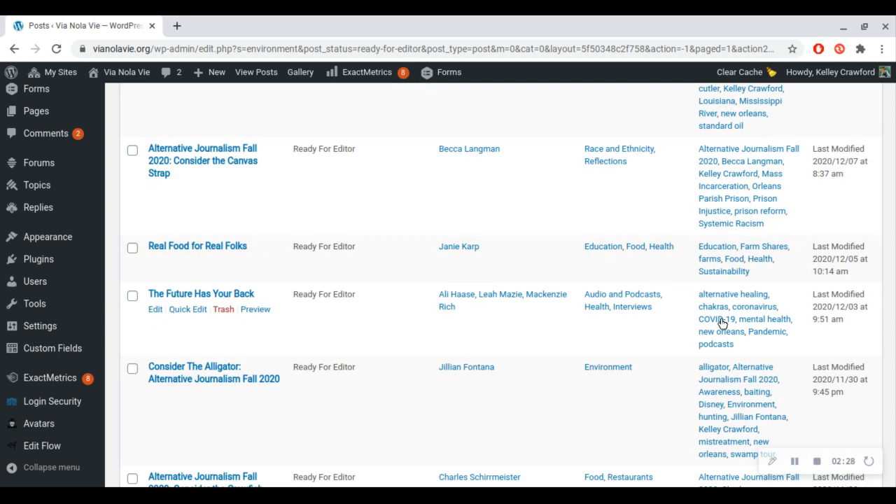
pyautogui.scroll(-2, 373, 416)
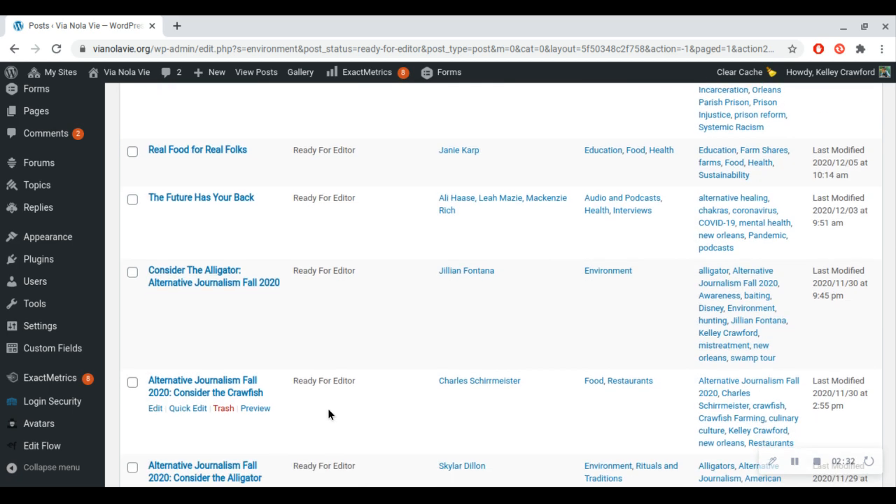
pyautogui.scroll(-1, 328, 408)
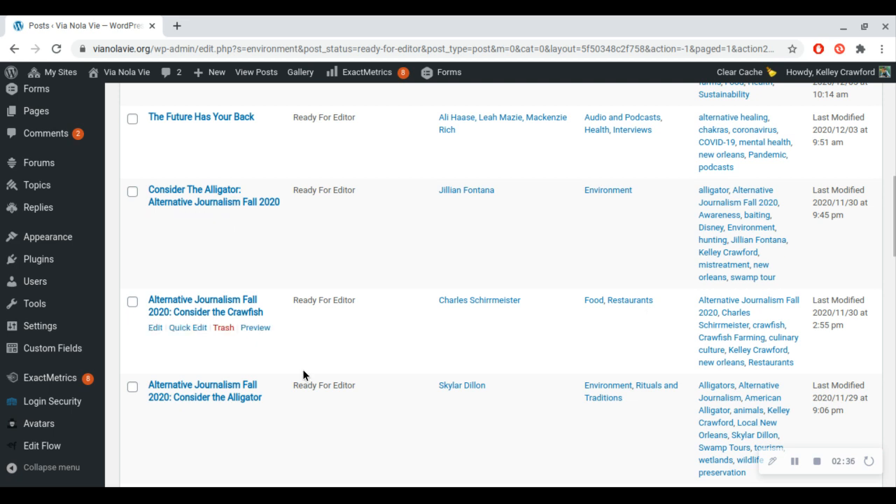
pyautogui.scroll(-2, 304, 374)
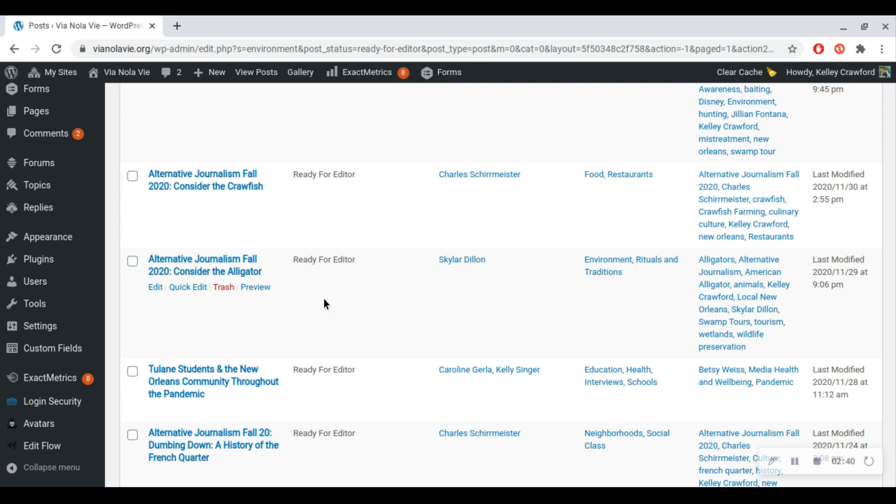
pyautogui.scroll(10, 579, 324)
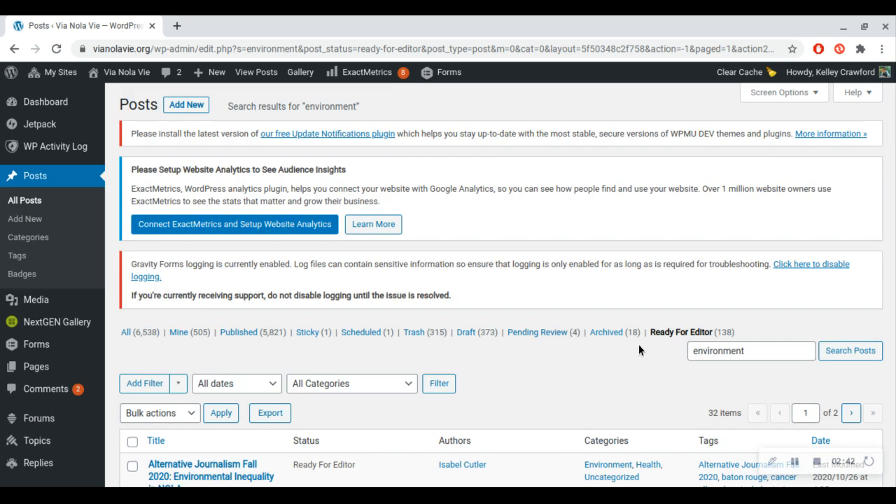
# Step: List all posts regardless of status and search them for "environment"
pyautogui.click(126, 333)
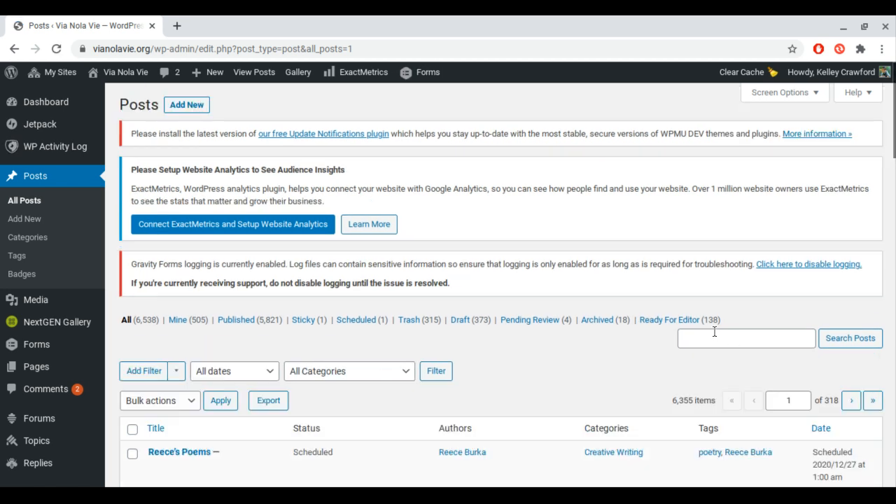
pyautogui.click(714, 334)
pyautogui.write('environment')
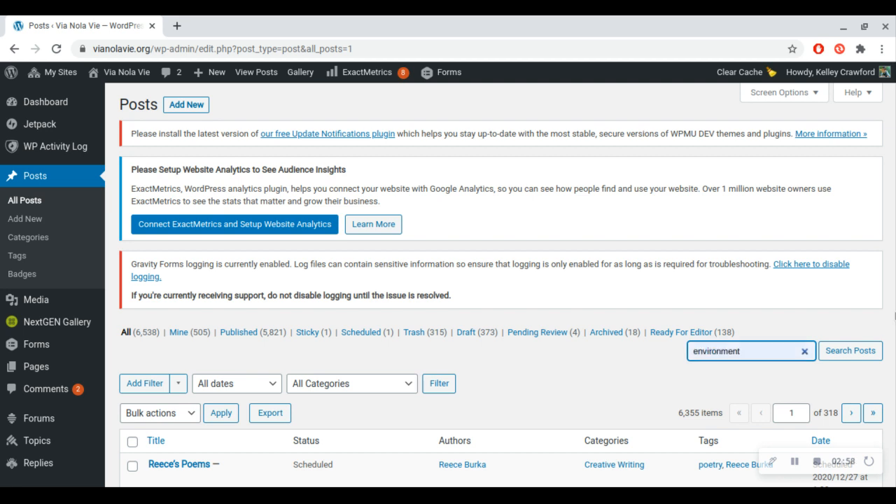
pyautogui.click(847, 352)
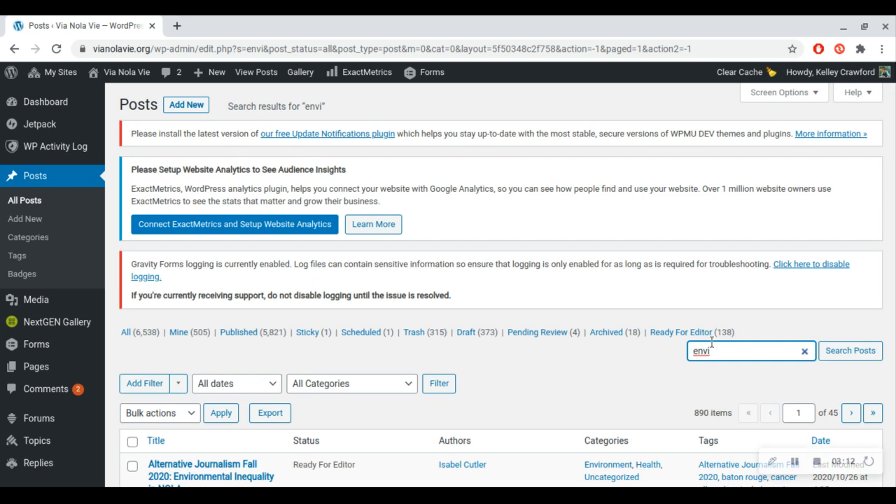
pyautogui.click(711, 344)
pyautogui.write('ronment')
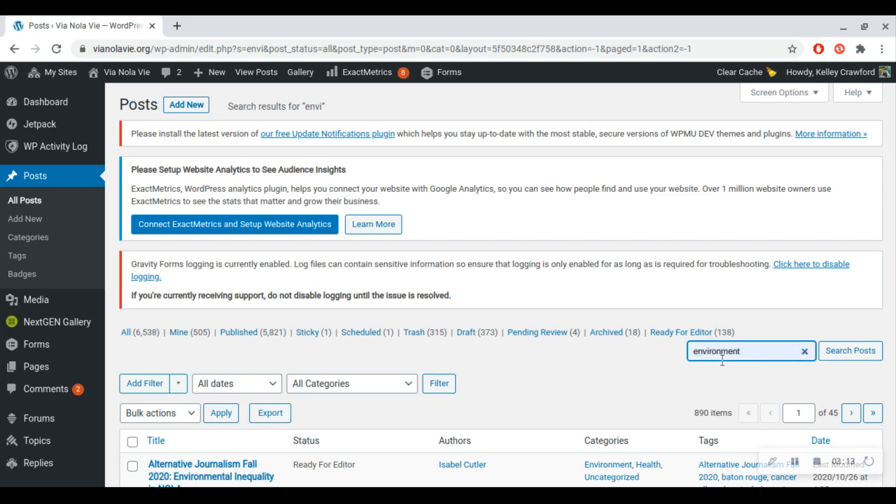
pyautogui.click(850, 354)
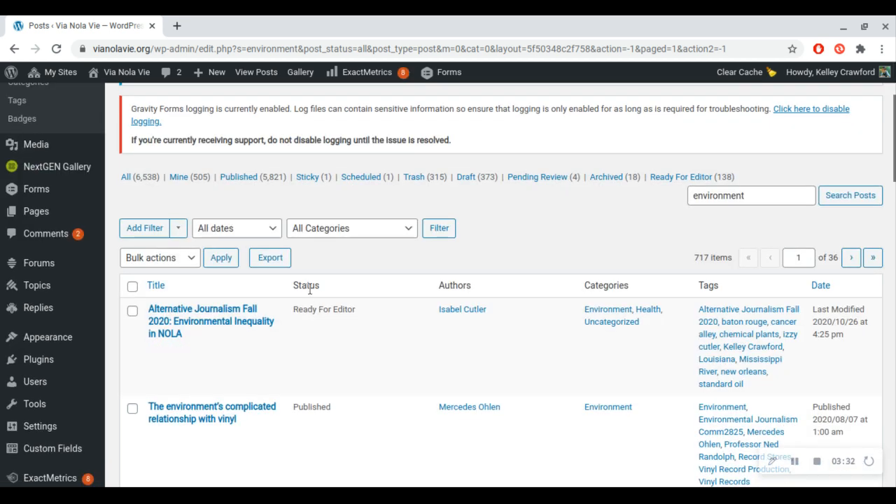
# Step: Review the statuses of the posts on the first page of search results and go to the second page
pyautogui.scroll(-1, 375, 327)
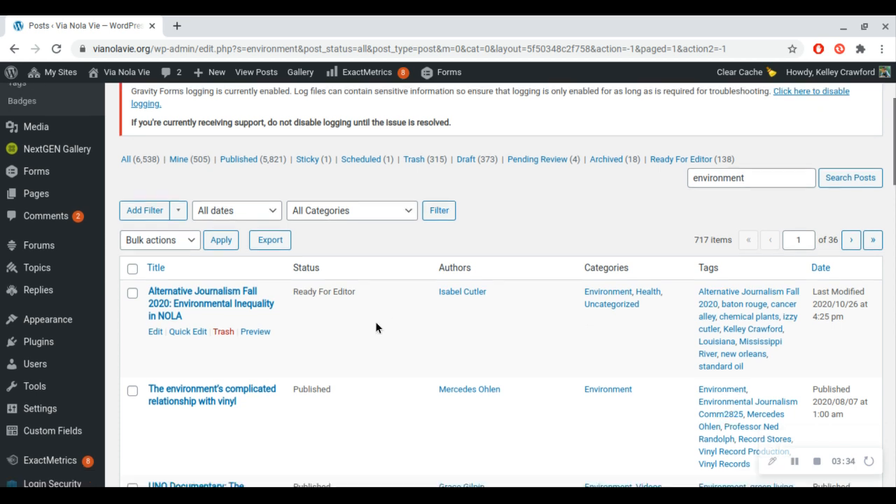
pyautogui.scroll(-1, 376, 321)
pyautogui.scroll(-3, 320, 338)
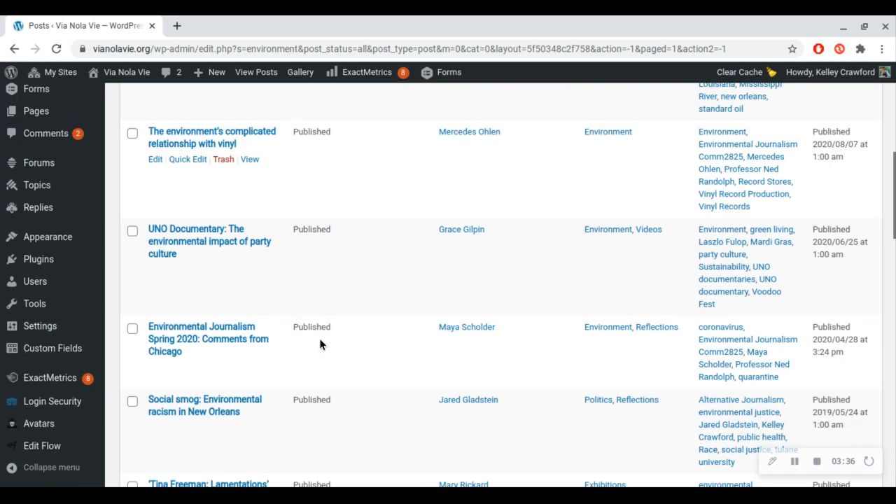
pyautogui.scroll(-20, 319, 338)
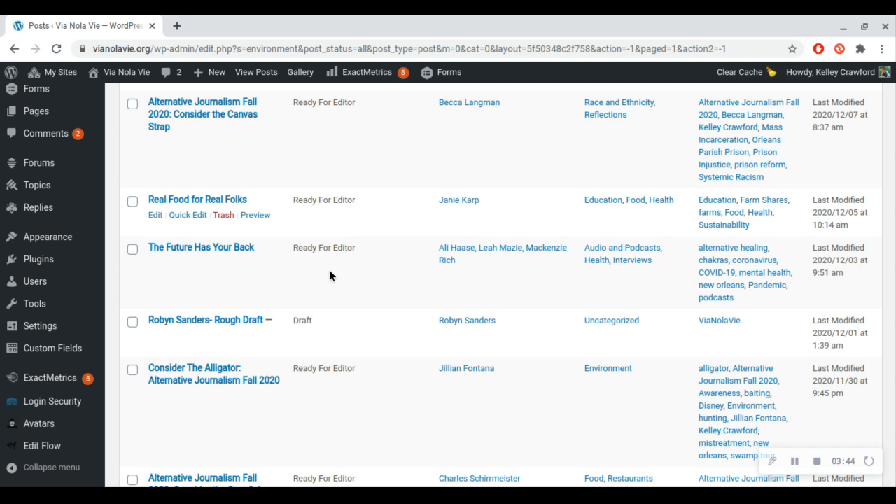
pyautogui.scroll(-3, 328, 305)
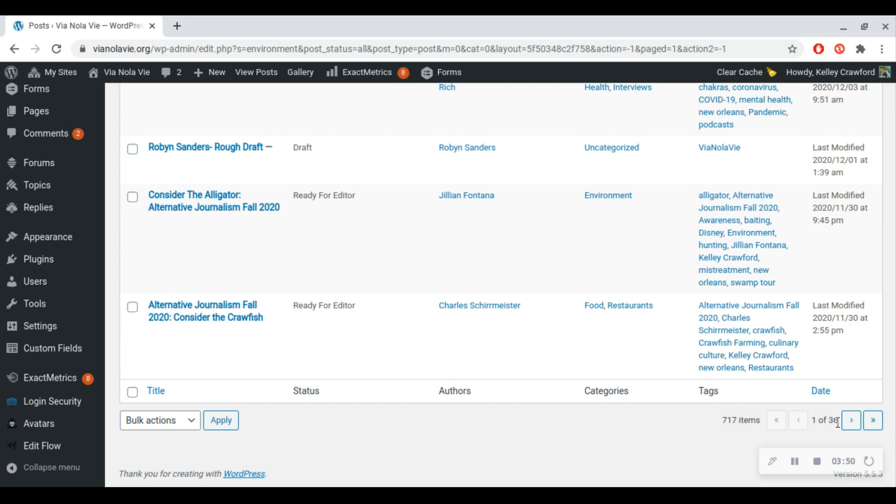
pyautogui.click(849, 423)
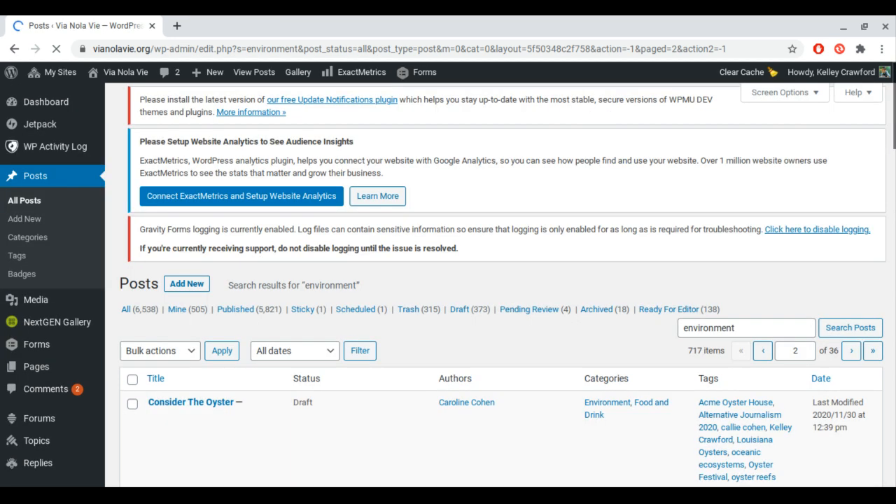
# Step: Open the published post "Breakfast at Brennan's, before and after" from the second page of results for editing
pyautogui.scroll(-3, 384, 223)
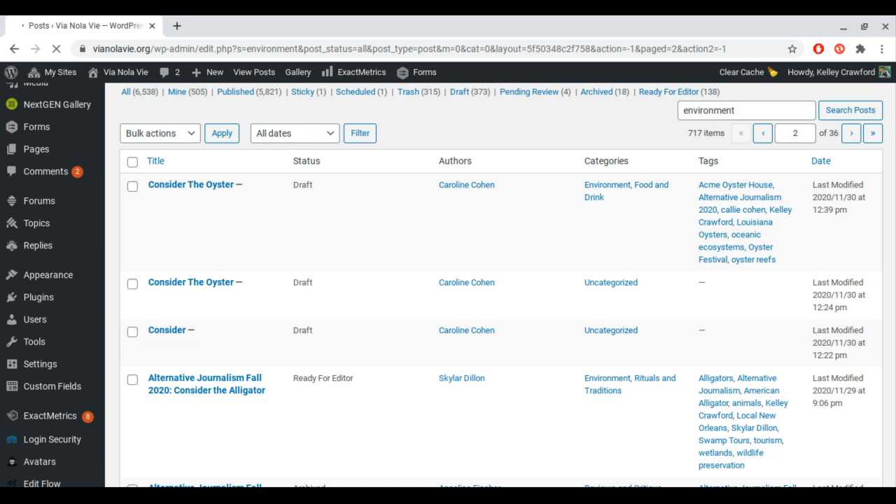
pyautogui.scroll(-1, 384, 224)
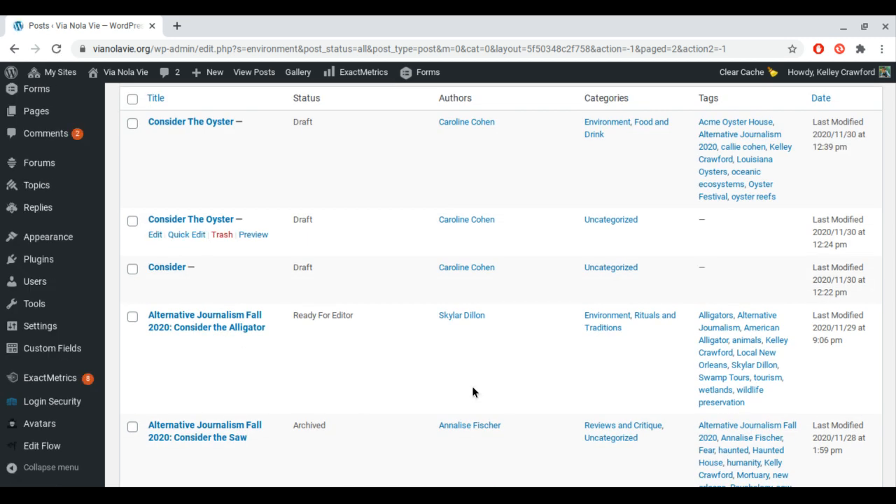
pyautogui.scroll(-1, 403, 340)
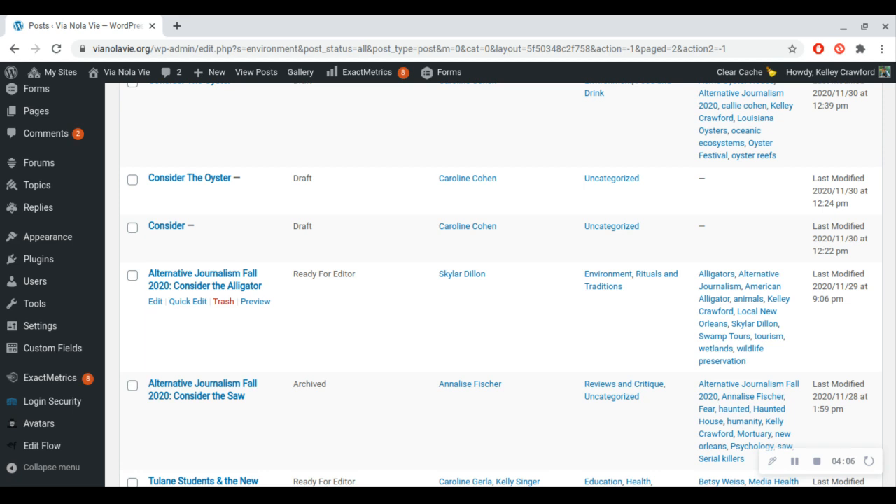
pyautogui.scroll(-1, 403, 340)
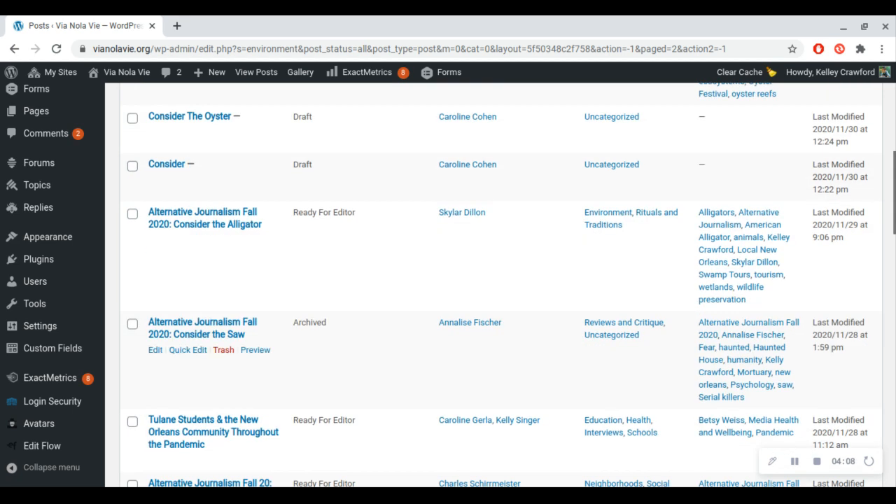
pyautogui.scroll(-1, 364, 293)
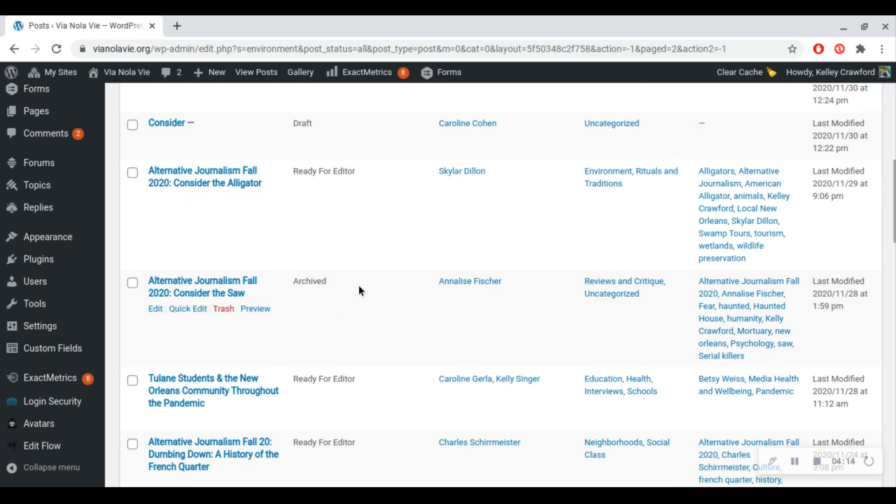
pyautogui.scroll(-3, 376, 252)
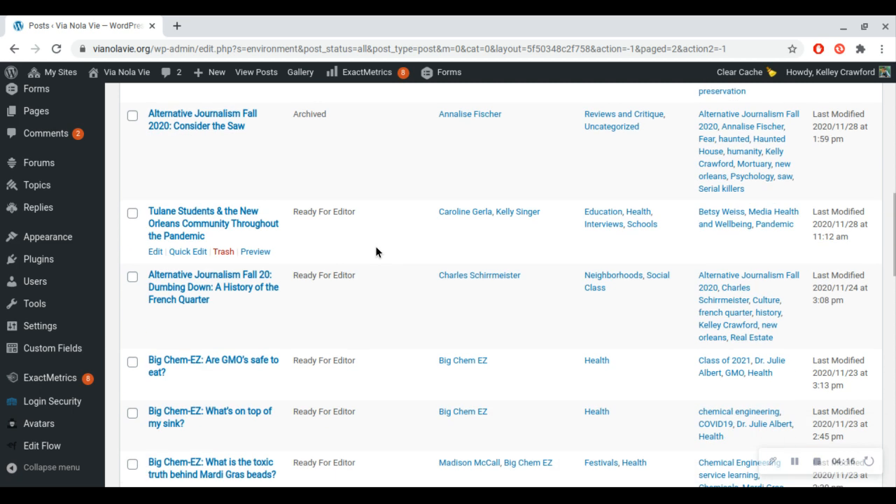
pyautogui.scroll(-6, 376, 251)
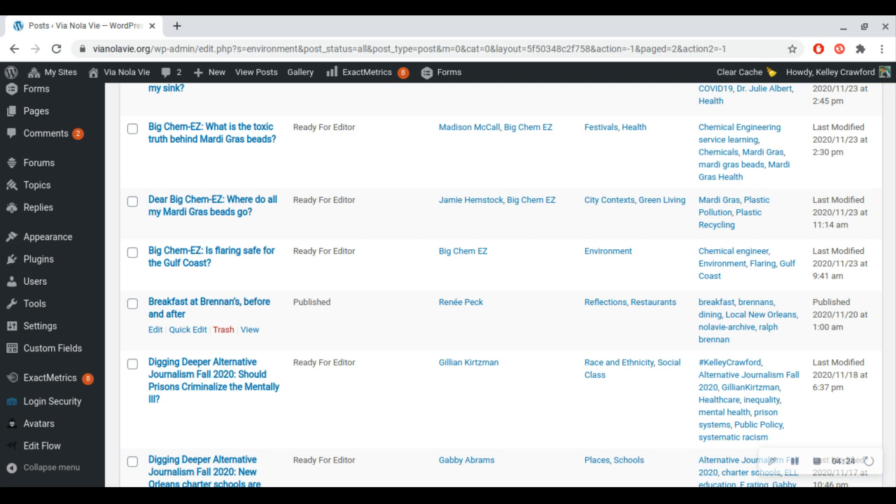
pyautogui.click(157, 333)
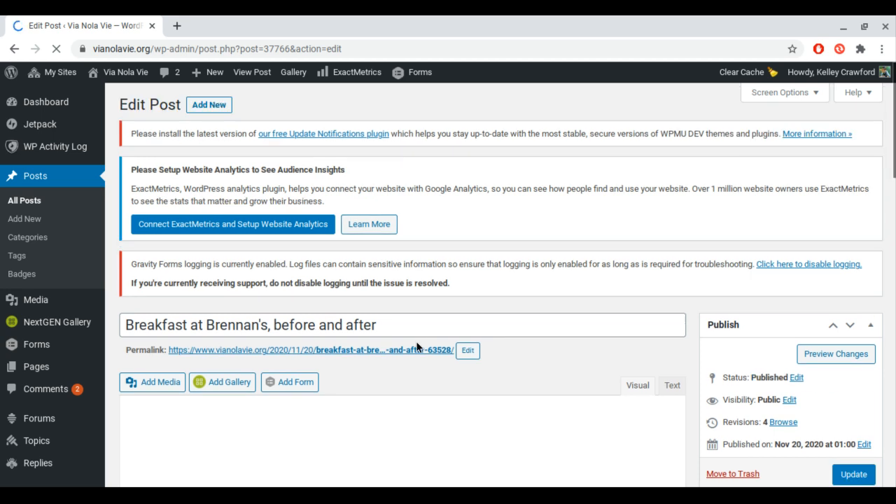
# Step: Move the three italic introductory paragraphs, starting with the Editor's Note, from below the balcony photo to above it
pyautogui.scroll(-2, 505, 284)
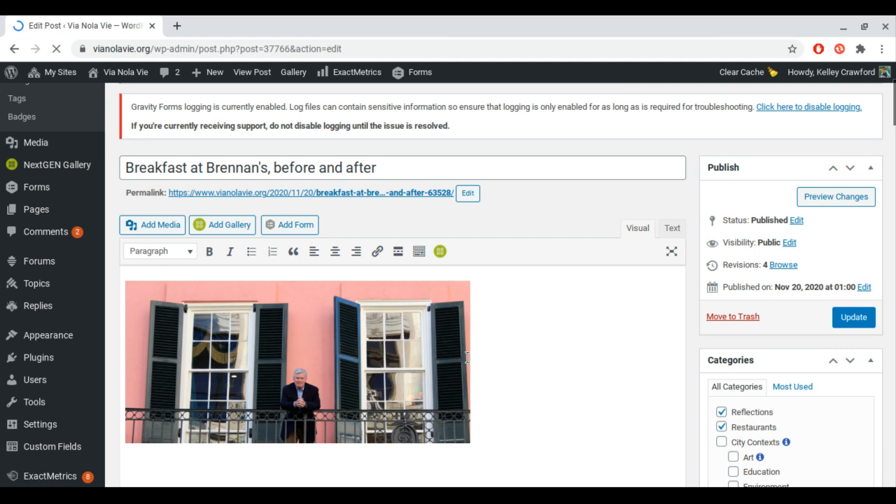
pyautogui.scroll(-3, 468, 358)
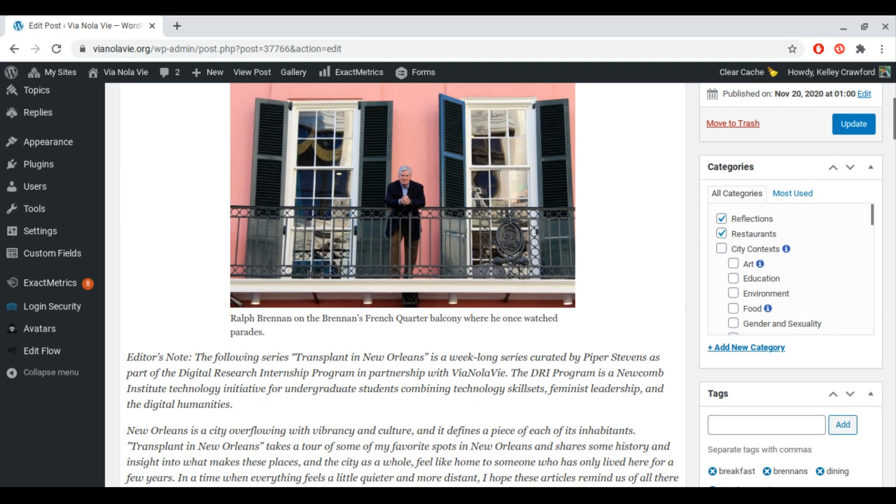
pyautogui.scroll(-2, 246, 212)
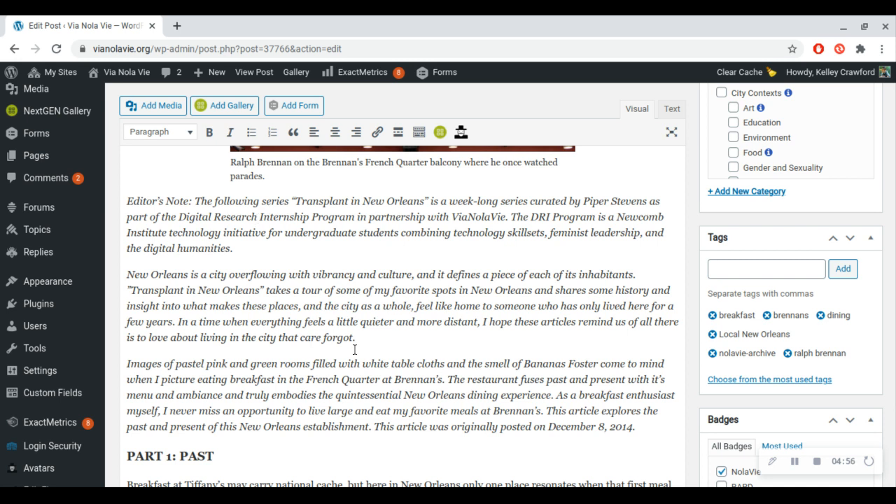
pyautogui.scroll(-1, 360, 325)
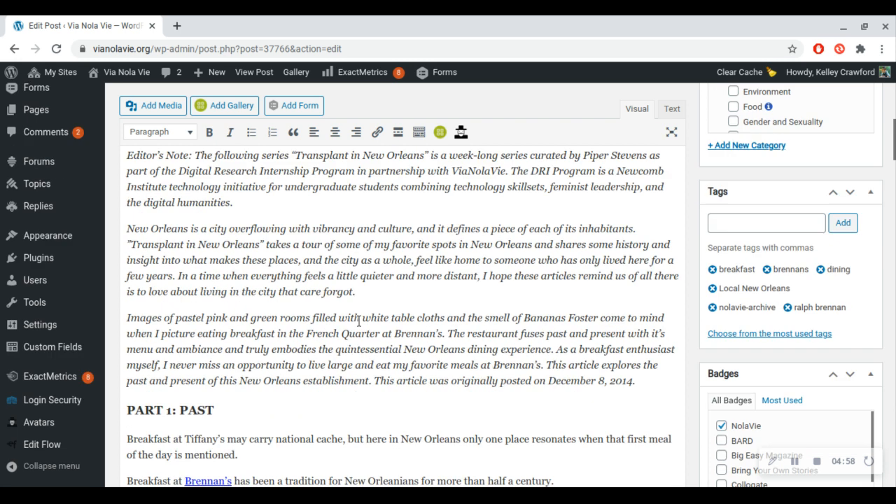
pyautogui.scroll(3, 359, 320)
pyautogui.scroll(-3, 359, 320)
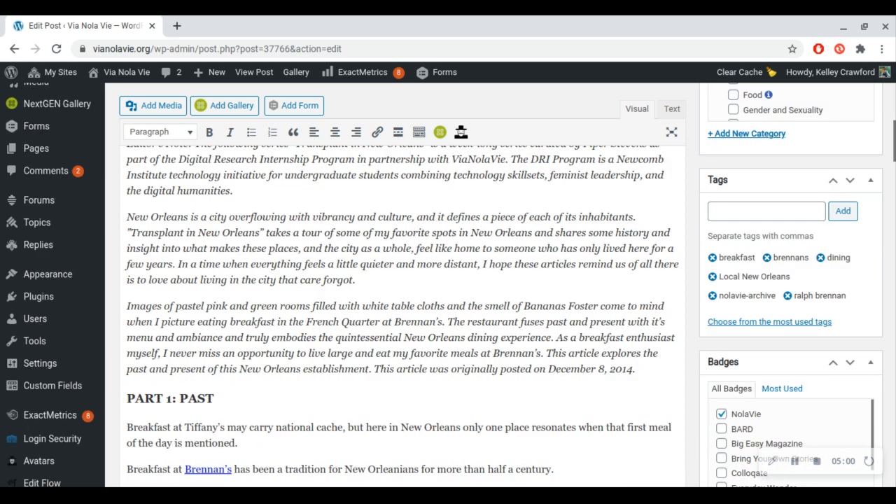
pyautogui.moveTo(636, 369); pyautogui.dragTo(119, 142)
pyautogui.hotkey('ctrl', 'c')
pyautogui.press('BackSpace')
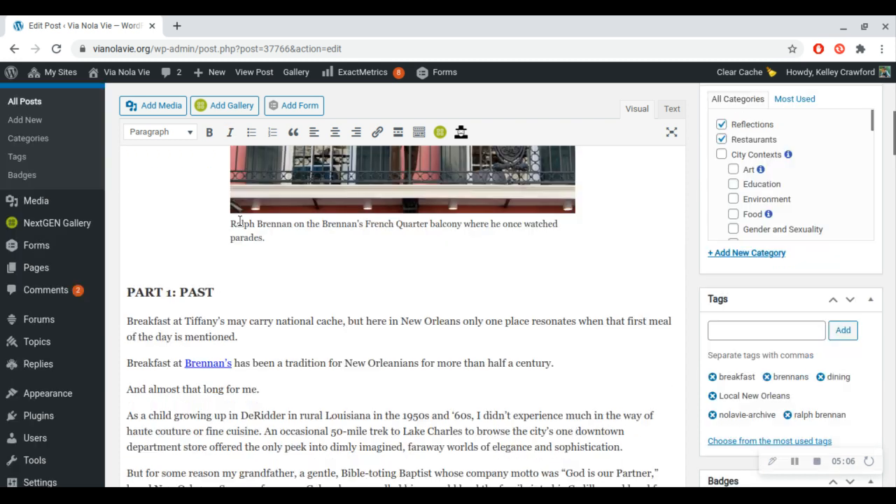
pyautogui.scroll(5, 264, 201)
pyautogui.click(265, 201)
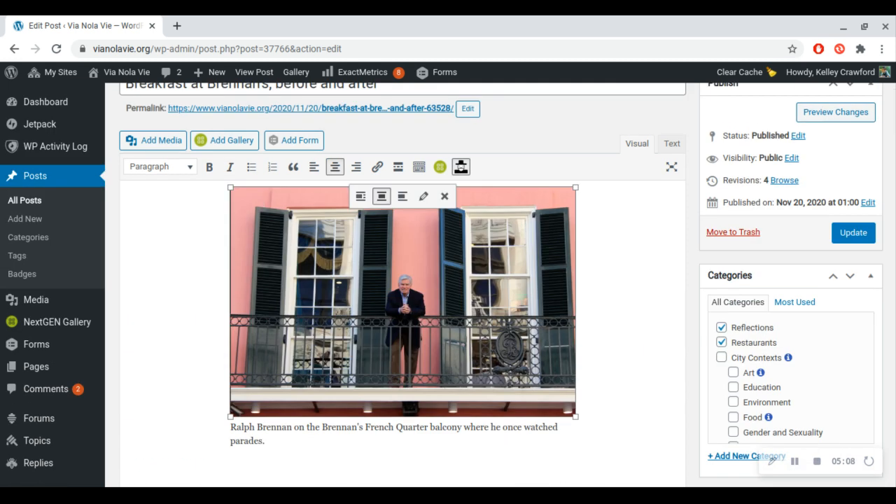
pyautogui.press('Return')
pyautogui.hotkey('ctrl', 'v')
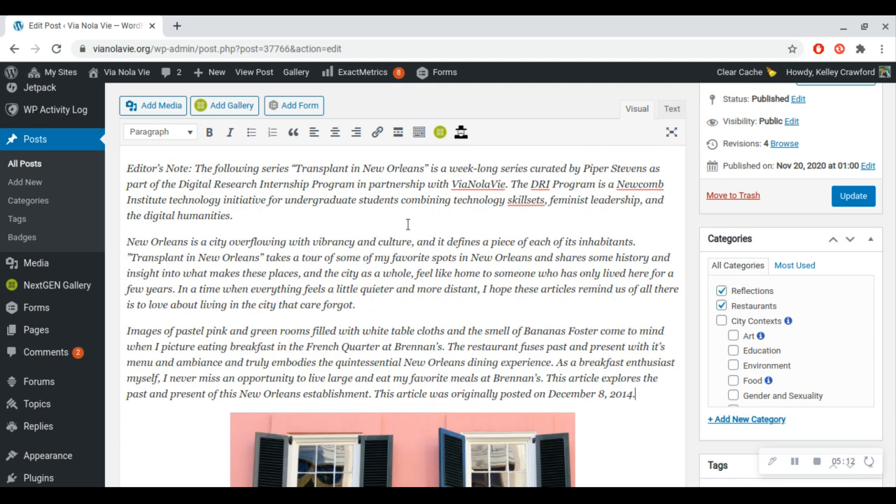
# Step: Examine the rearranged post from the introduction through its body, authors, revisions and excerpt, and return to the publishing settings
pyautogui.scroll(-8, 486, 316)
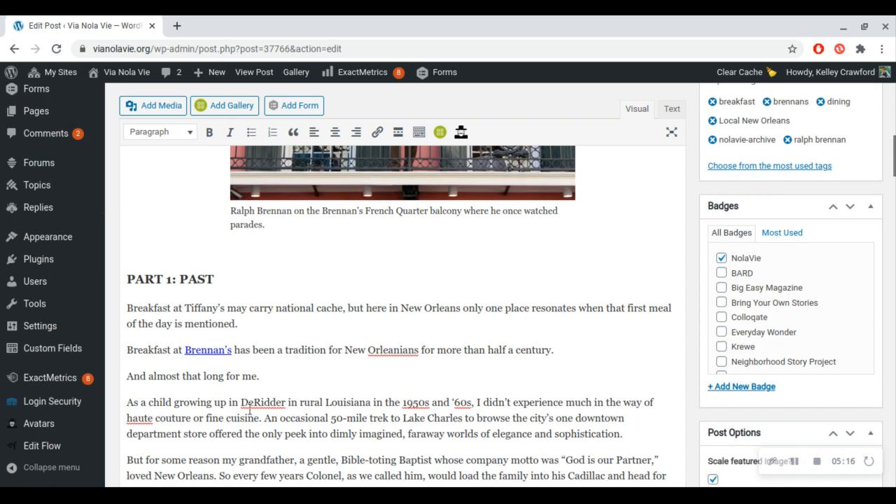
pyautogui.scroll(8, 566, 265)
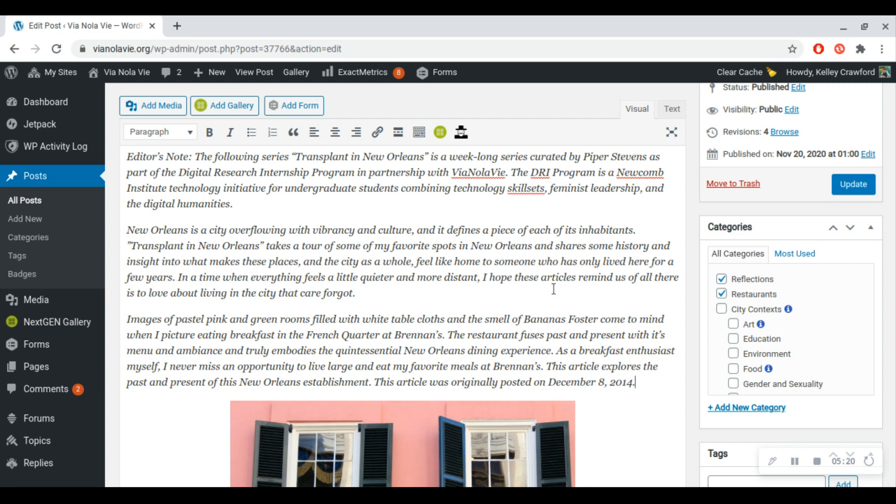
pyautogui.scroll(3, 554, 288)
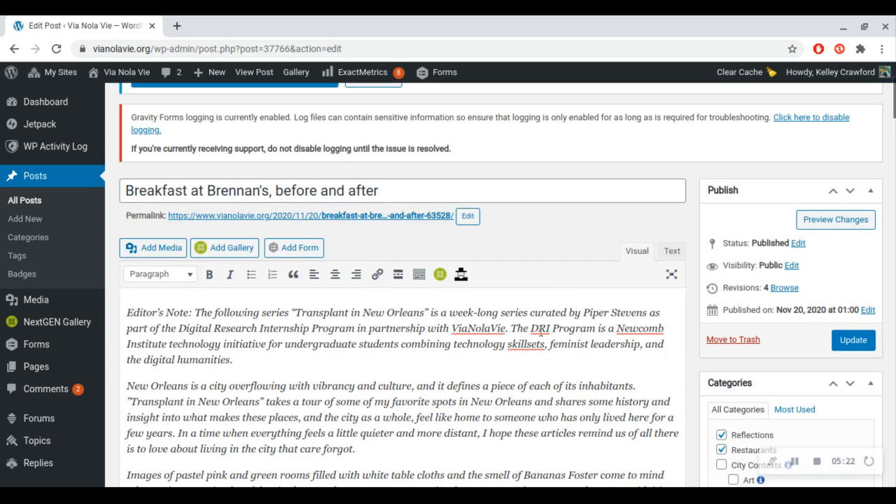
pyautogui.scroll(-20, 540, 331)
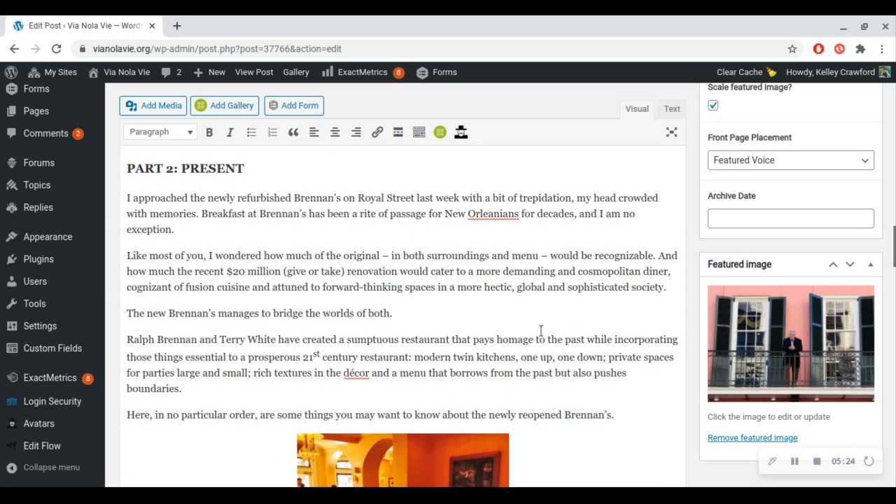
pyautogui.scroll(-20, 403, 315)
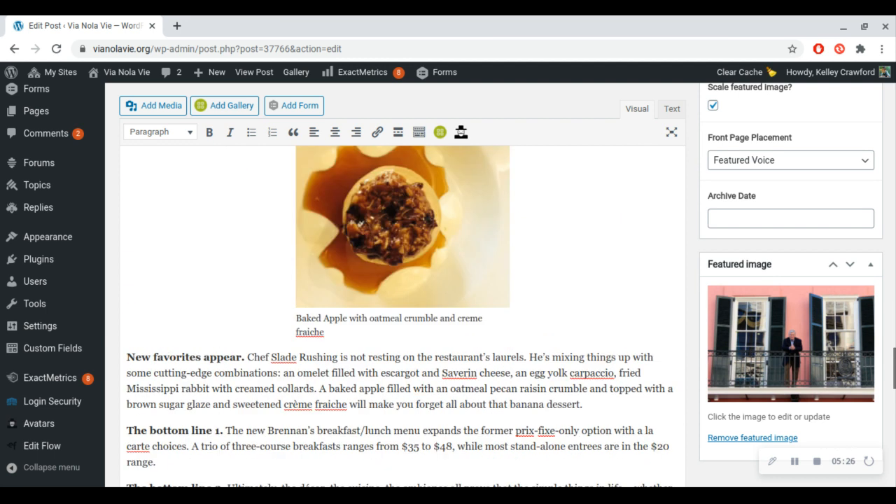
pyautogui.scroll(-5, 512, 198)
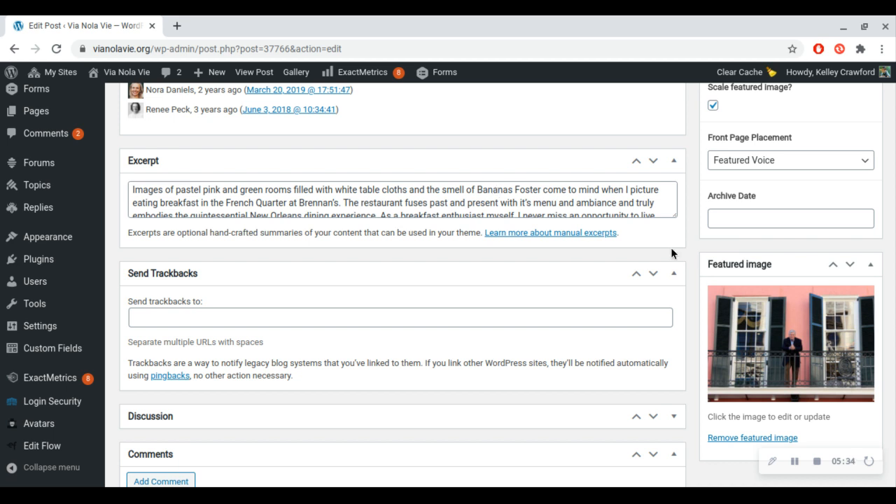
pyautogui.scroll(5, 640, 243)
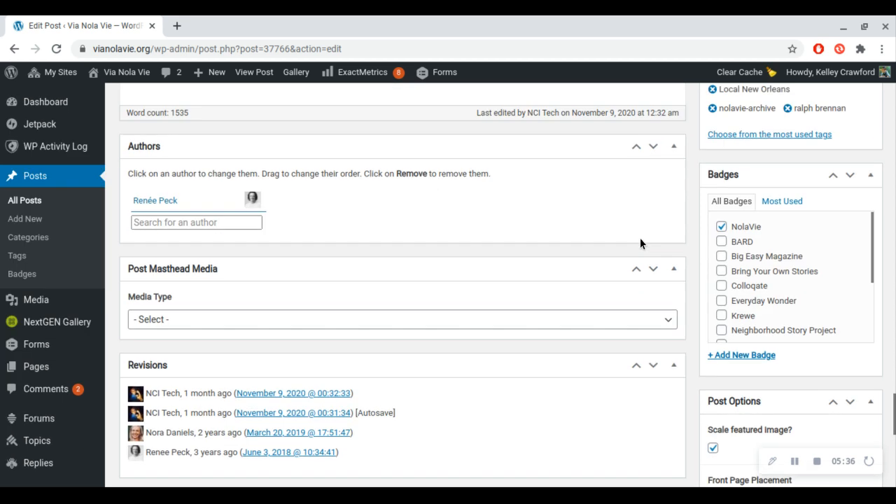
pyautogui.scroll(3, 640, 243)
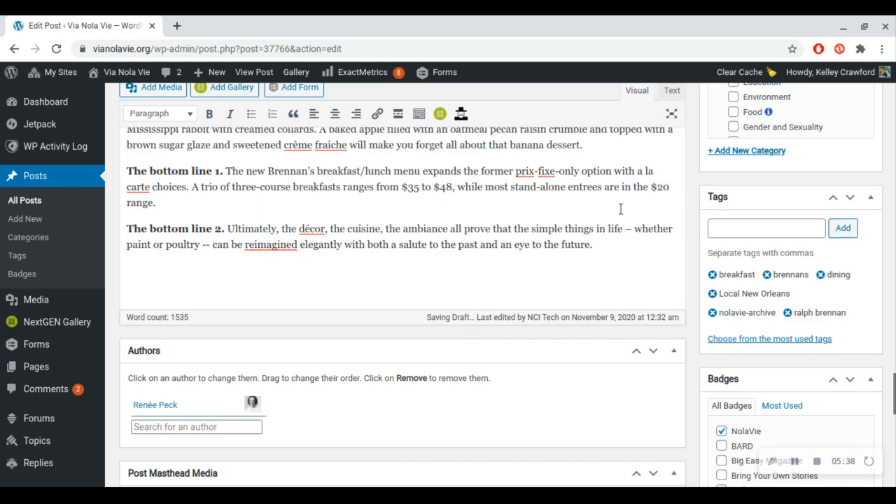
pyautogui.scroll(2, 620, 209)
pyautogui.scroll(3, 620, 209)
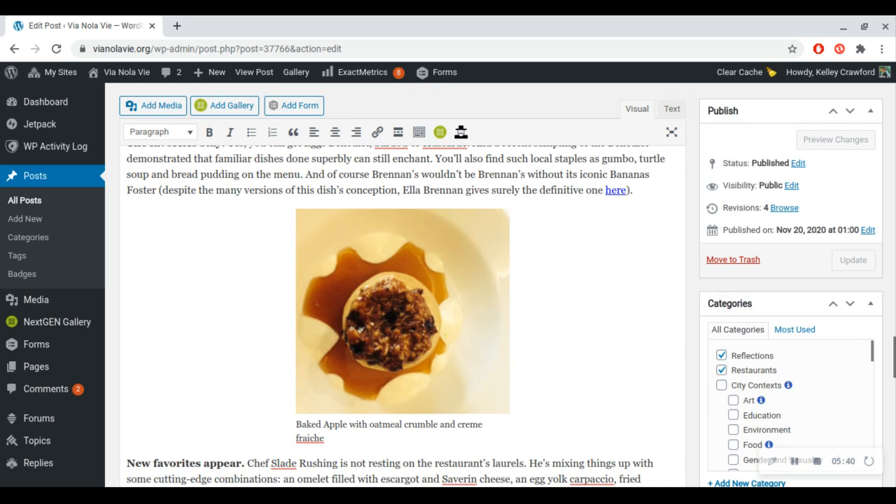
pyautogui.scroll(1, 825, 191)
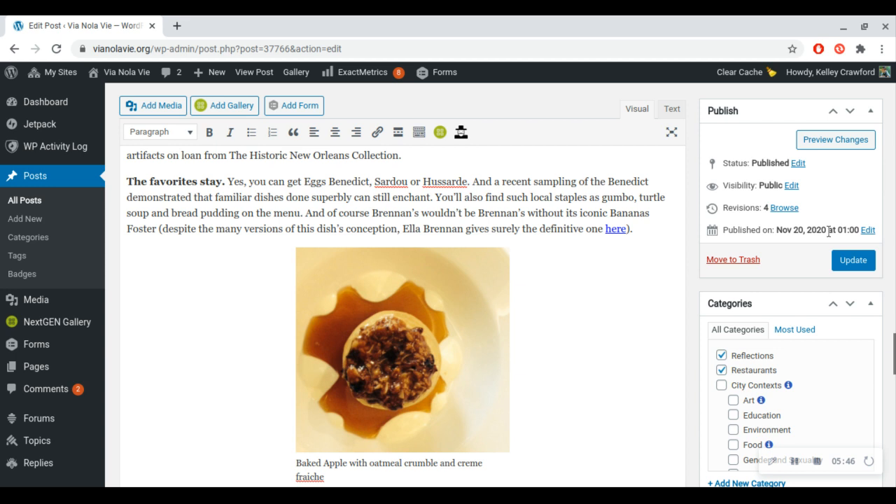
# Step: Set the post's publication date to 03 January 2021, with the time at 01:00
pyautogui.click(868, 231)
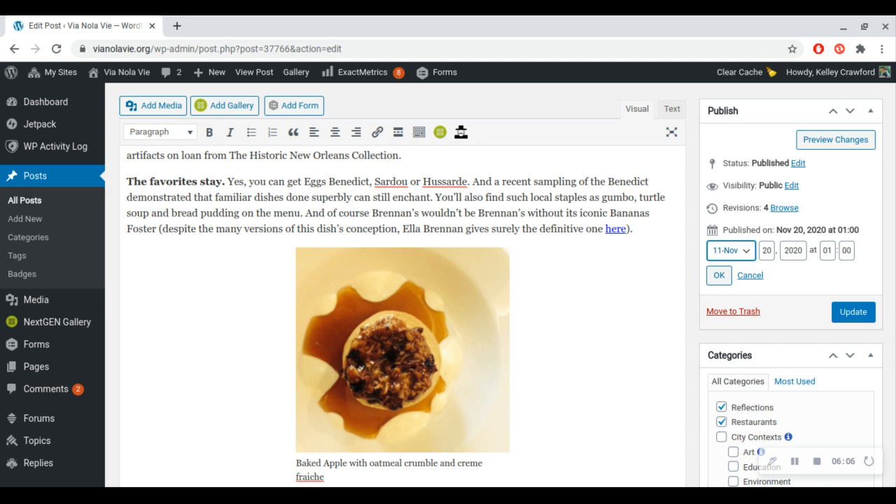
pyautogui.press('0')
pyautogui.doubleClick(766, 251)
pyautogui.write('2')
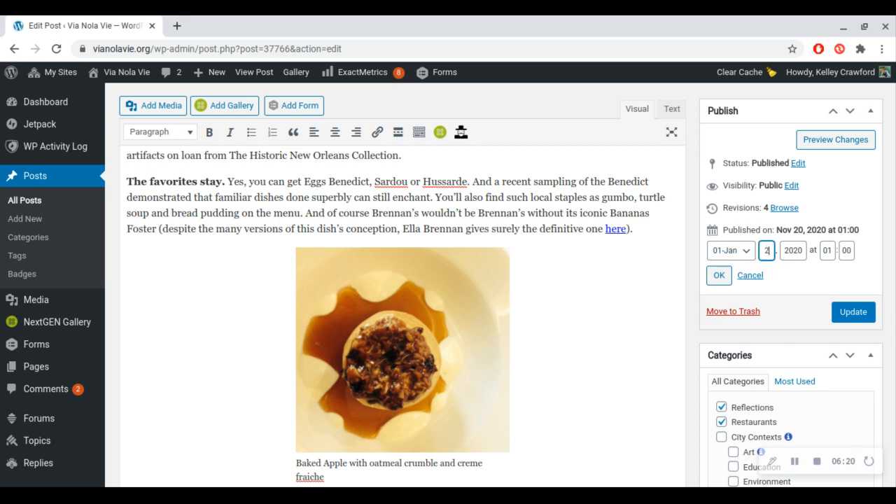
pyautogui.write('03')
pyautogui.doubleClick(794, 251)
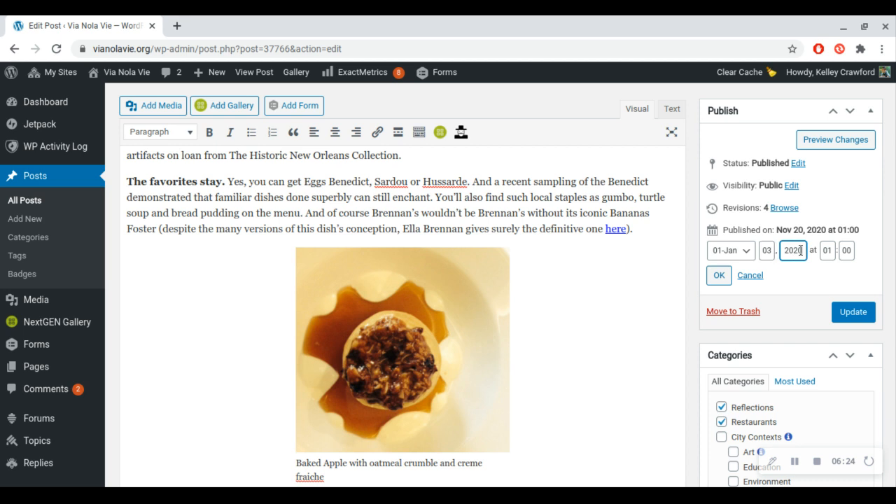
pyautogui.write('2021')
# Step: Review the post's tags and the Front Page Placement choices, keeping Featured Voice selected
pyautogui.scroll(-12, 815, 311)
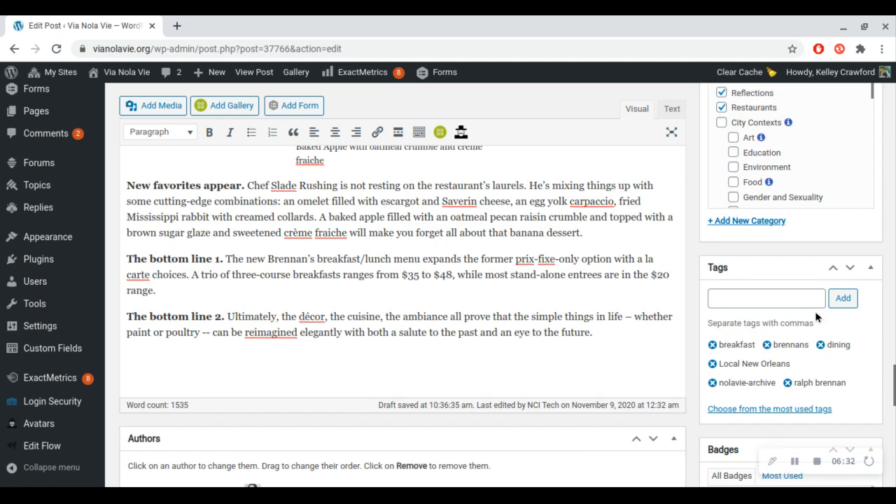
pyautogui.scroll(-3, 815, 311)
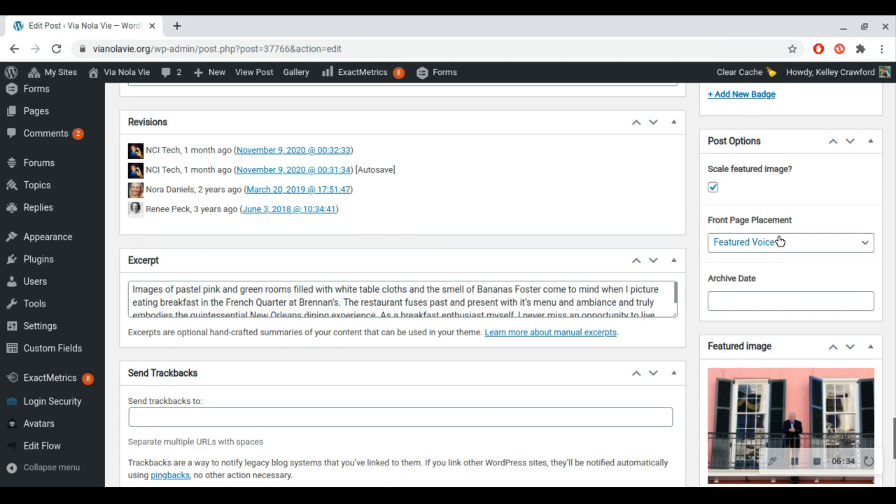
pyautogui.click(778, 248)
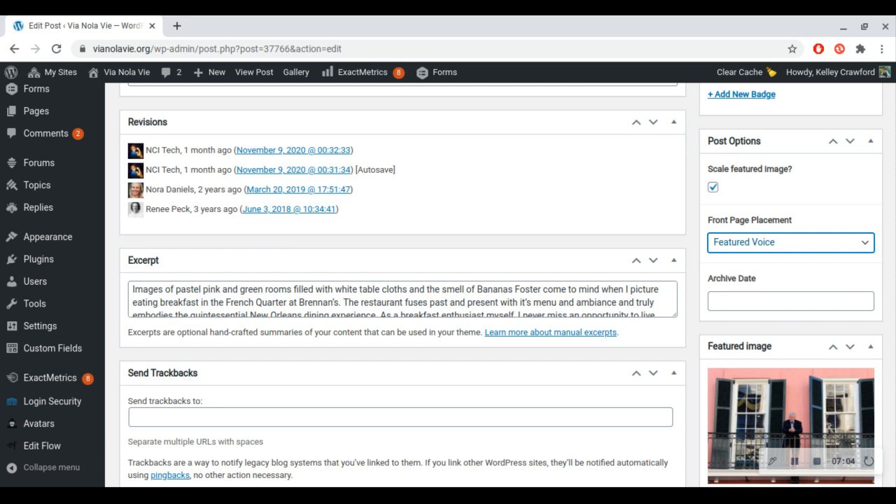
# Step: Update the post with the new publication date and moved introduction, and check its status and scheduled date
pyautogui.scroll(15, 583, 197)
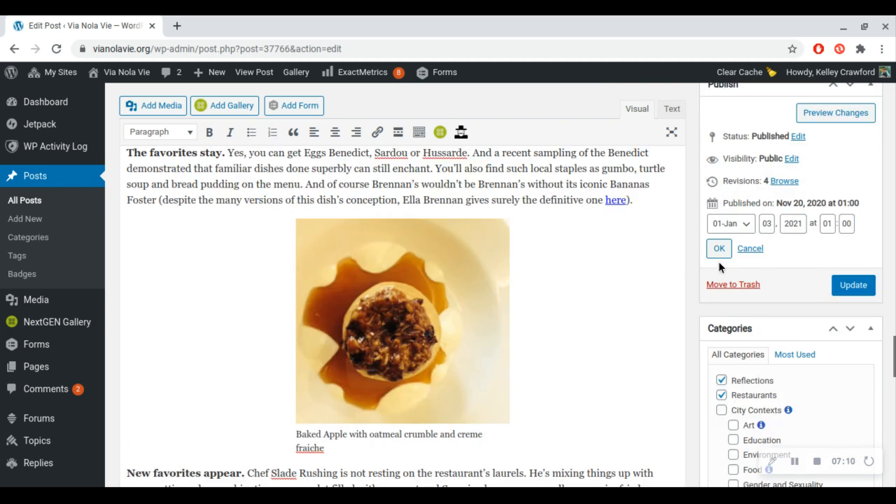
pyautogui.click(847, 282)
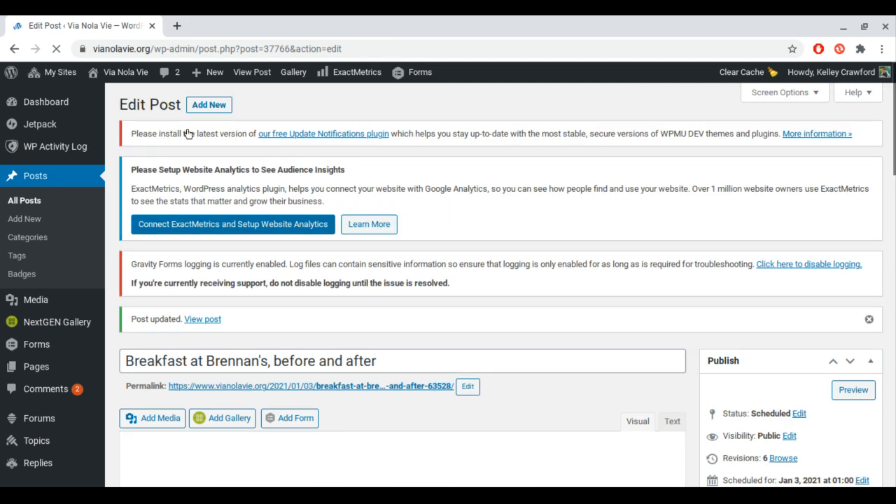
pyautogui.scroll(-4, 416, 242)
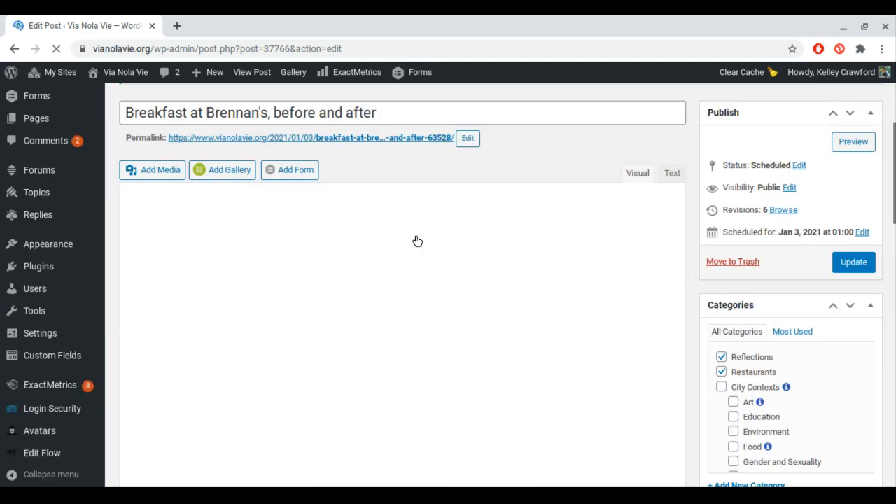
pyautogui.scroll(4, 320, 205)
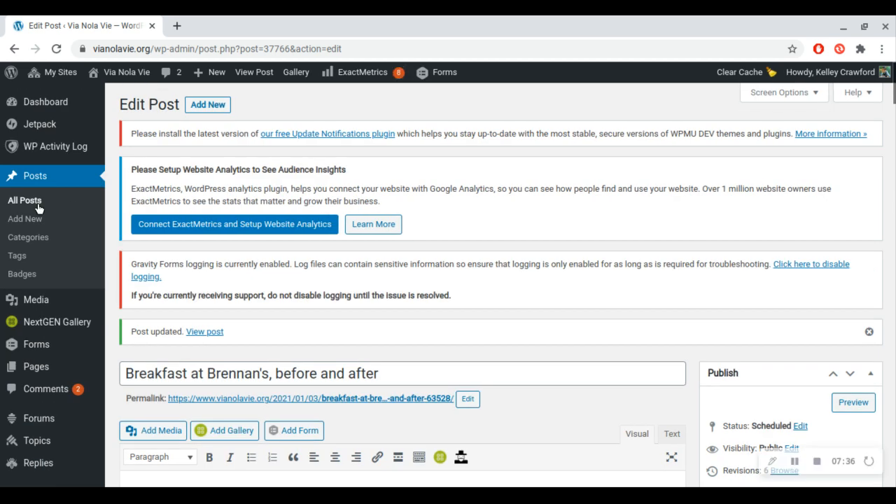
# Step: List all posts and check the status and date of "Breakfast at Brennan's, before and after"
pyautogui.click(38, 203)
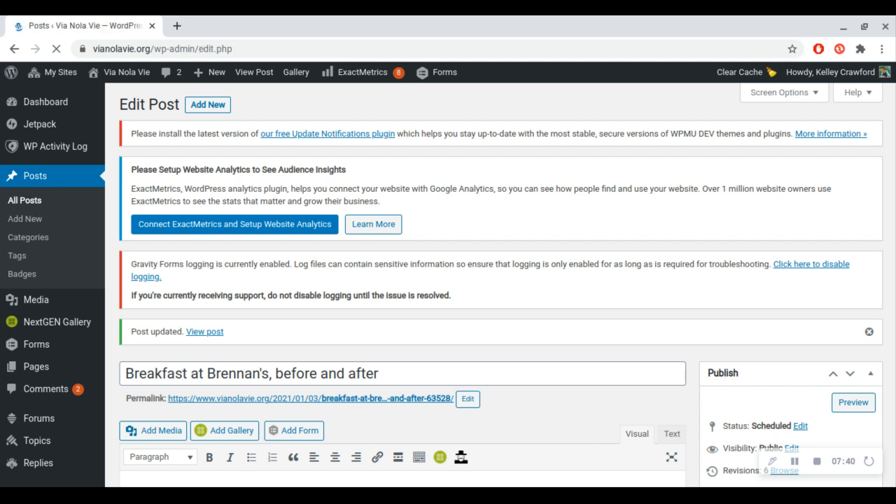
pyautogui.scroll(-3, 416, 292)
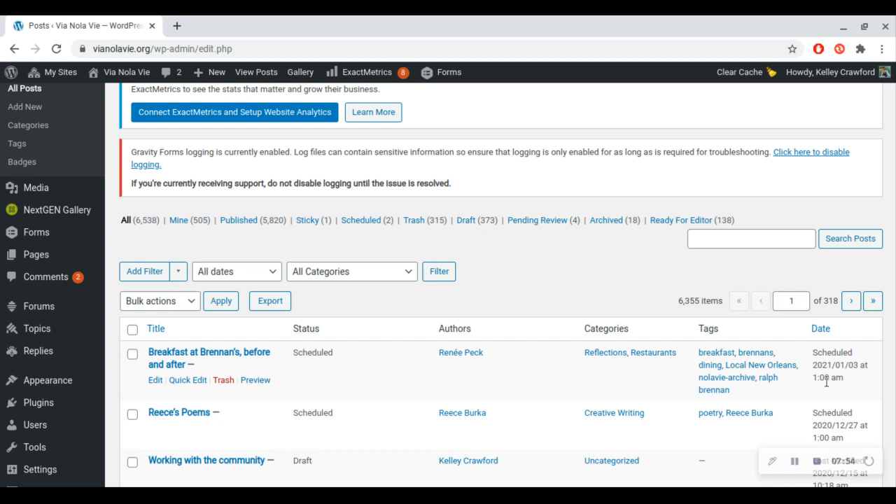
pyautogui.scroll(-1, 598, 333)
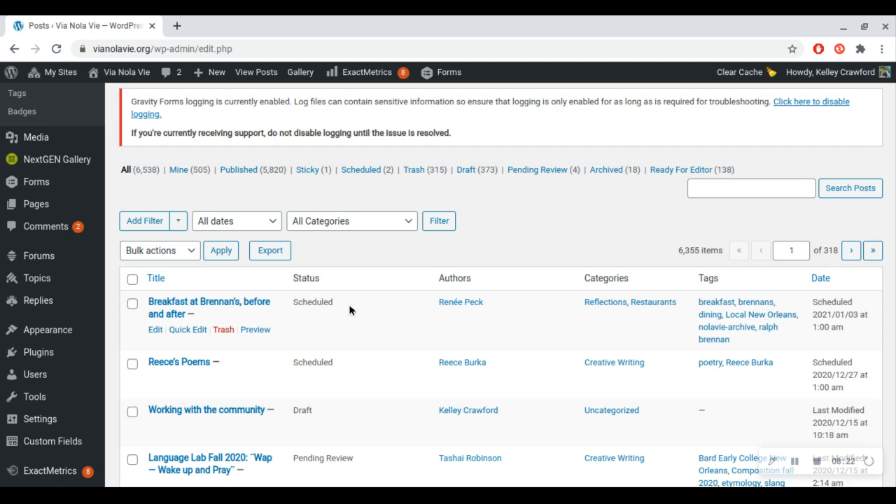
pyautogui.moveTo(42, 184)
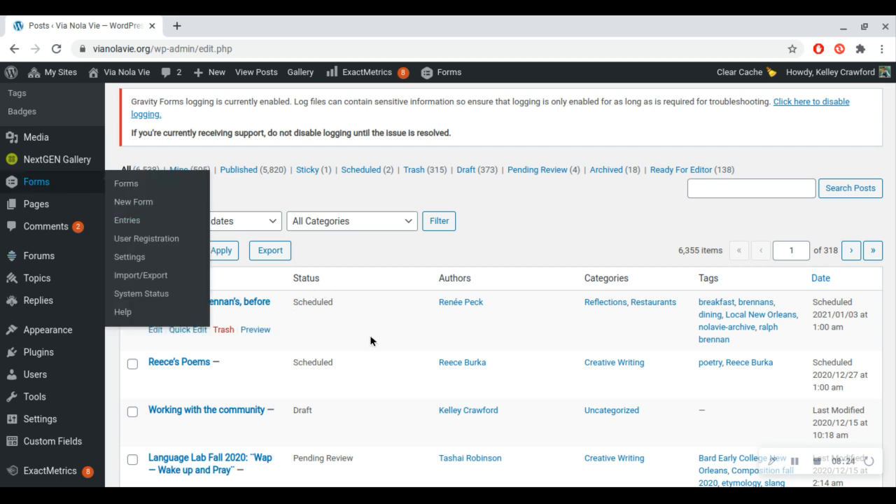